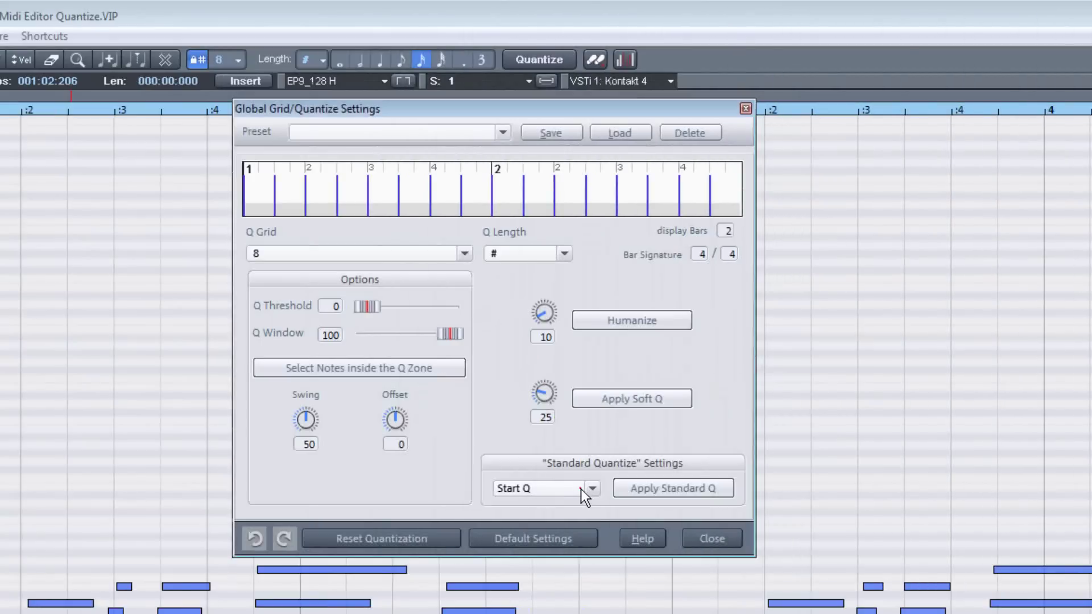
# Step: Choose Start and Length Q as the standard quantize mode, leaving Q Length at #
pyautogui.click(581, 490)
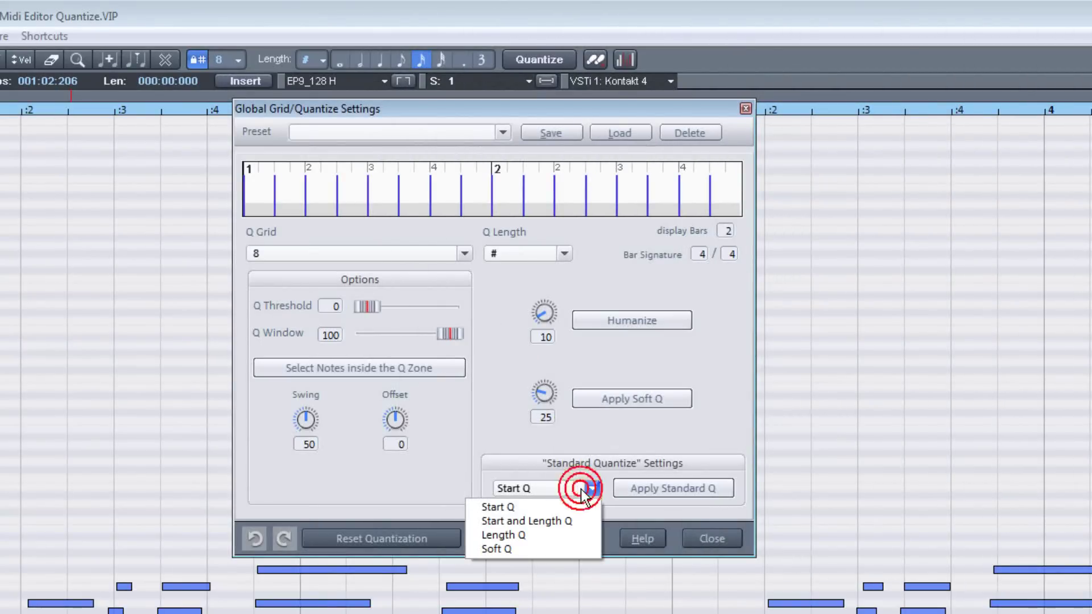
pyautogui.click(580, 521)
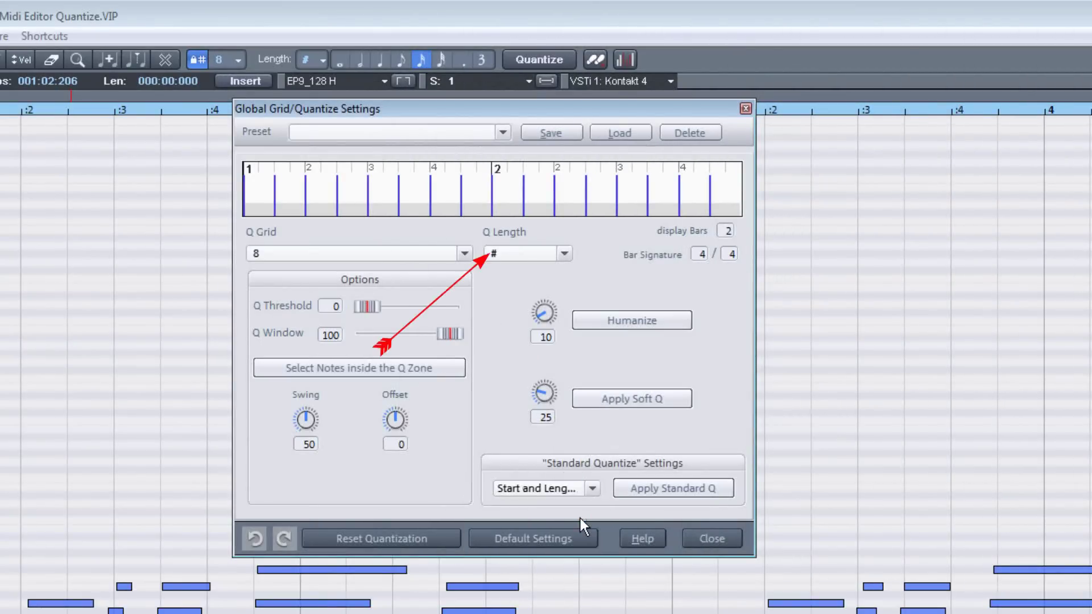
pyautogui.click(564, 254)
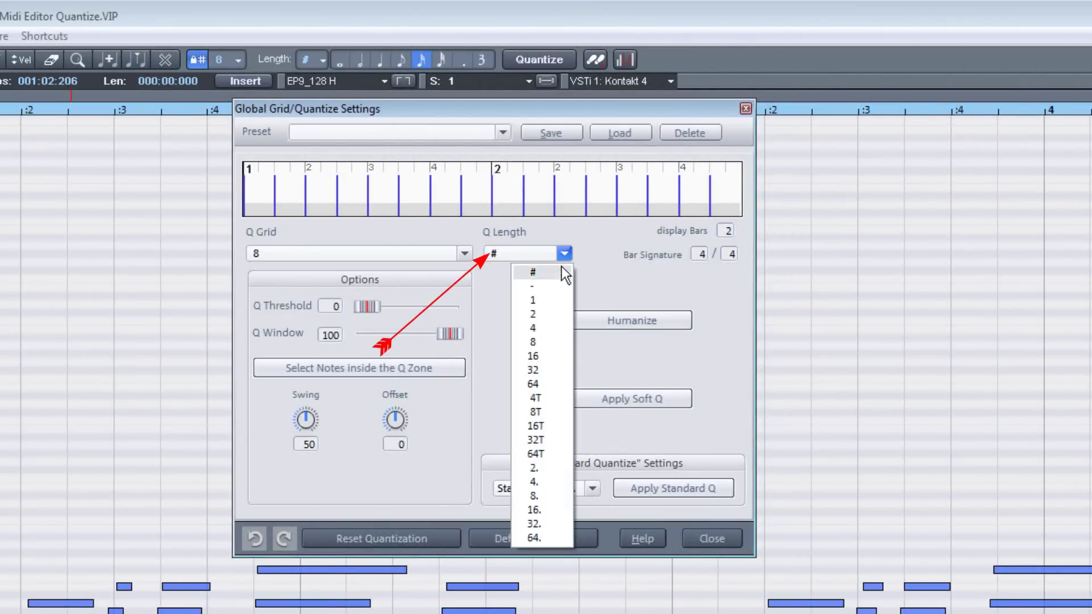
pyautogui.click(561, 271)
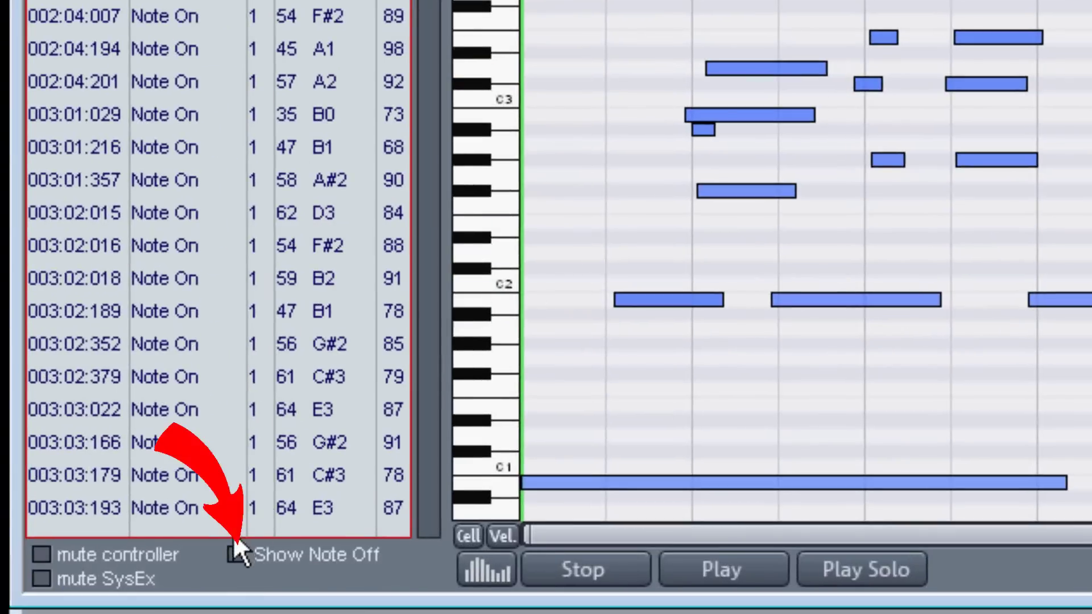
# Step: Enable Show Note Off so Note Off entries appear in the MIDI event list
pyautogui.click(235, 557)
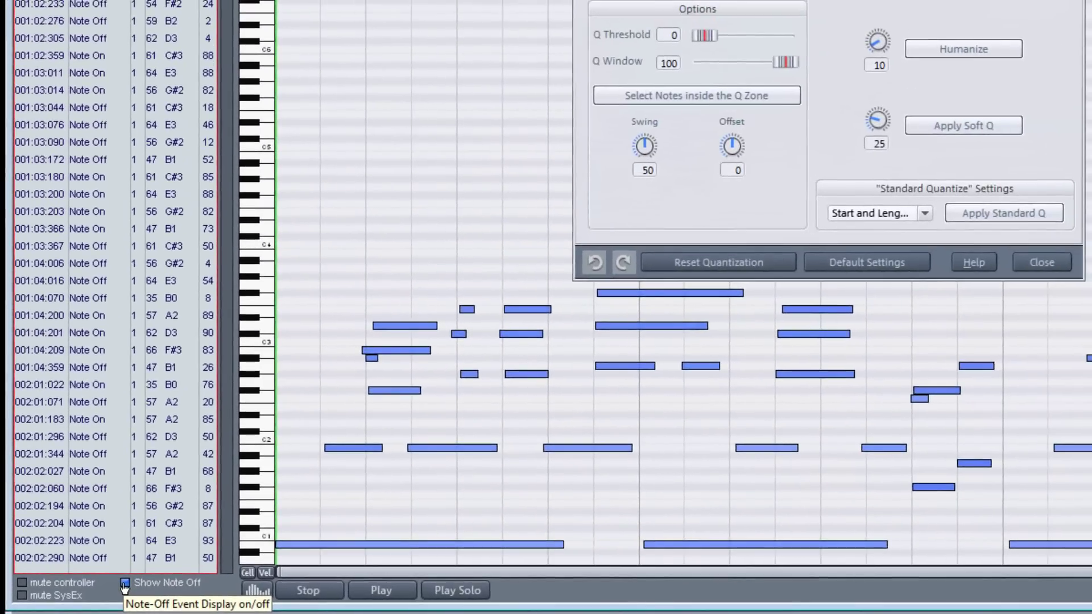
# Step: Apply Standard Q to snap the piano notes to the 8 grid, then play the part back
pyautogui.click(995, 213)
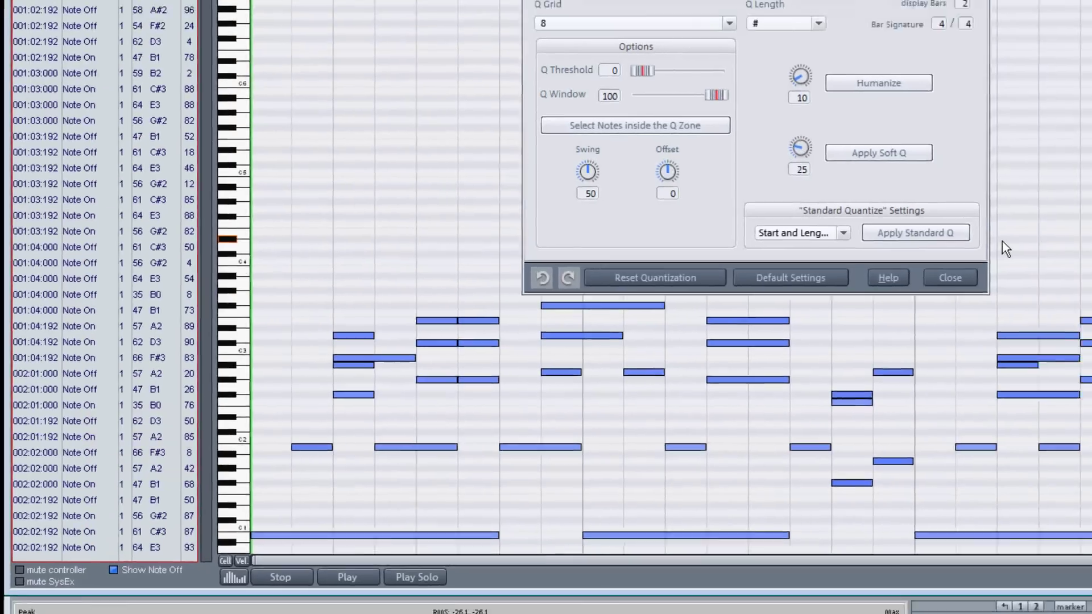
pyautogui.press('space')
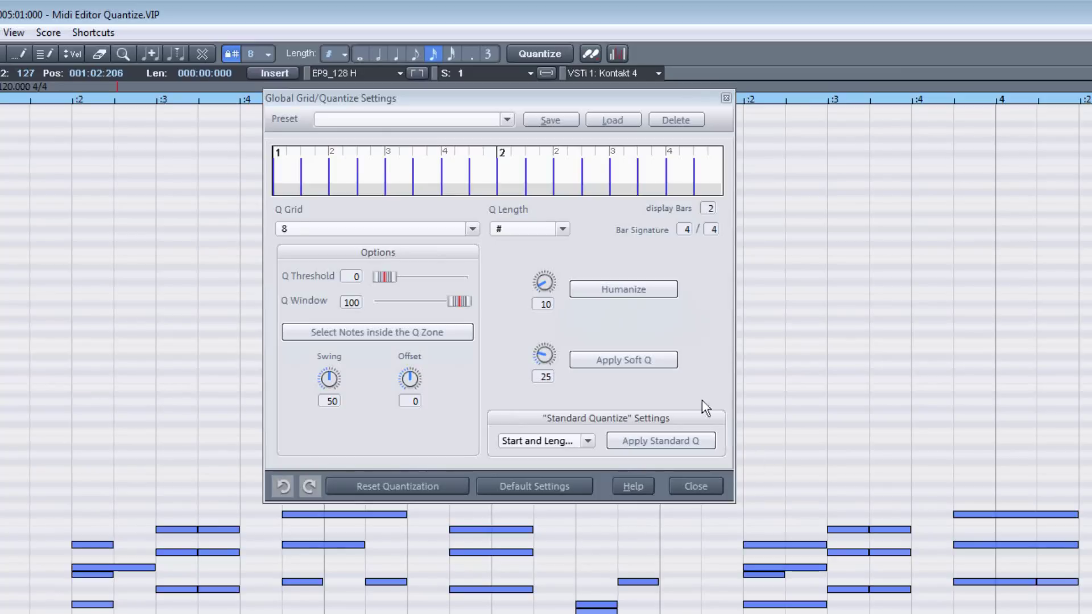
# Step: Set Q Length to 32, reset the earlier quantization, and reapply Standard Q to the piano notes
pyautogui.click(563, 231)
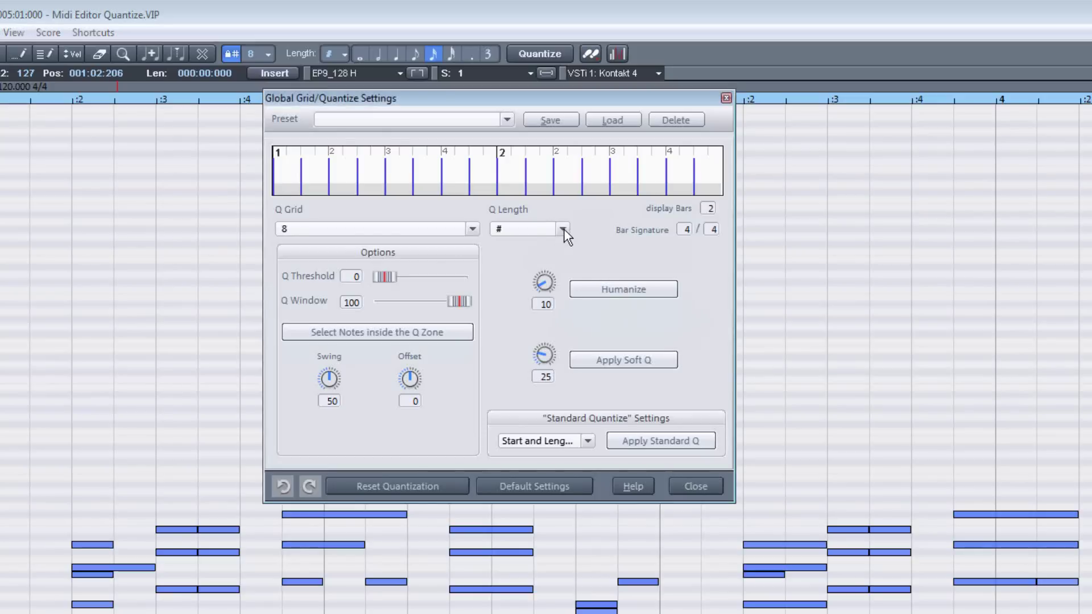
pyautogui.click(563, 230)
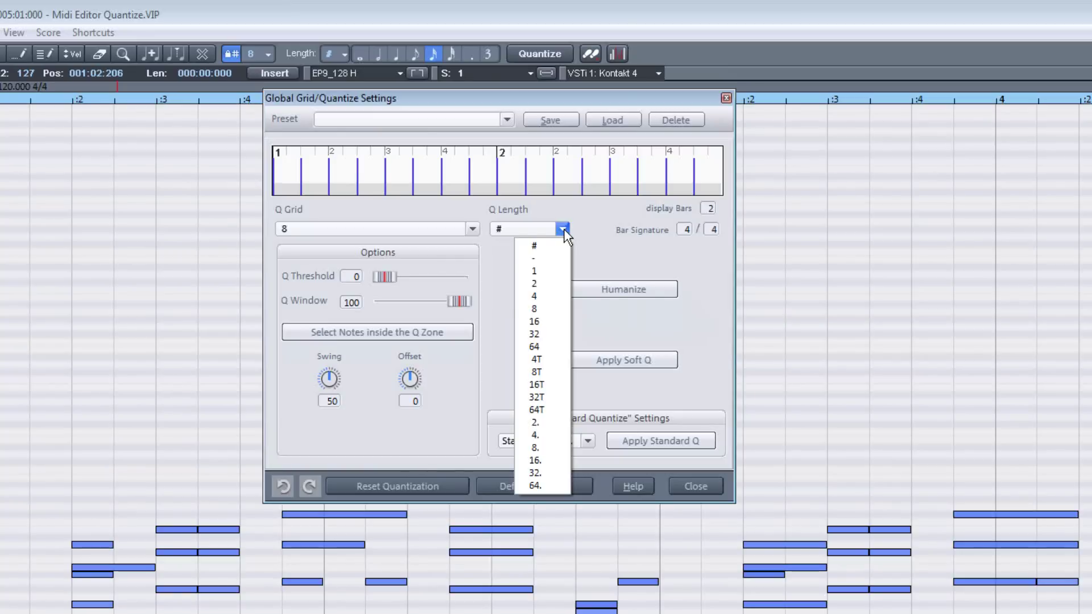
pyautogui.click(554, 332)
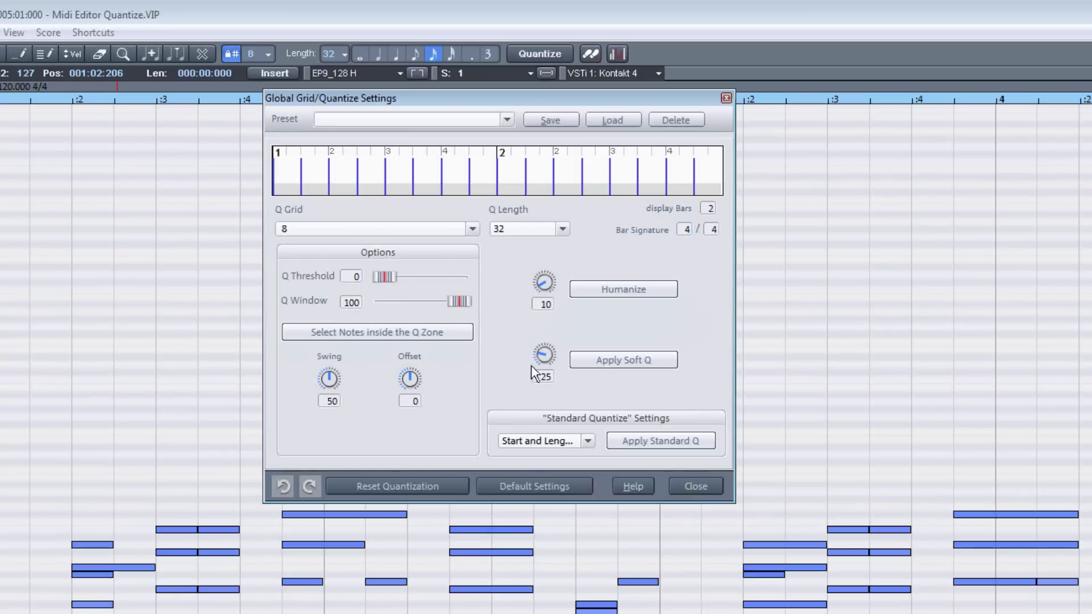
pyautogui.click(450, 484)
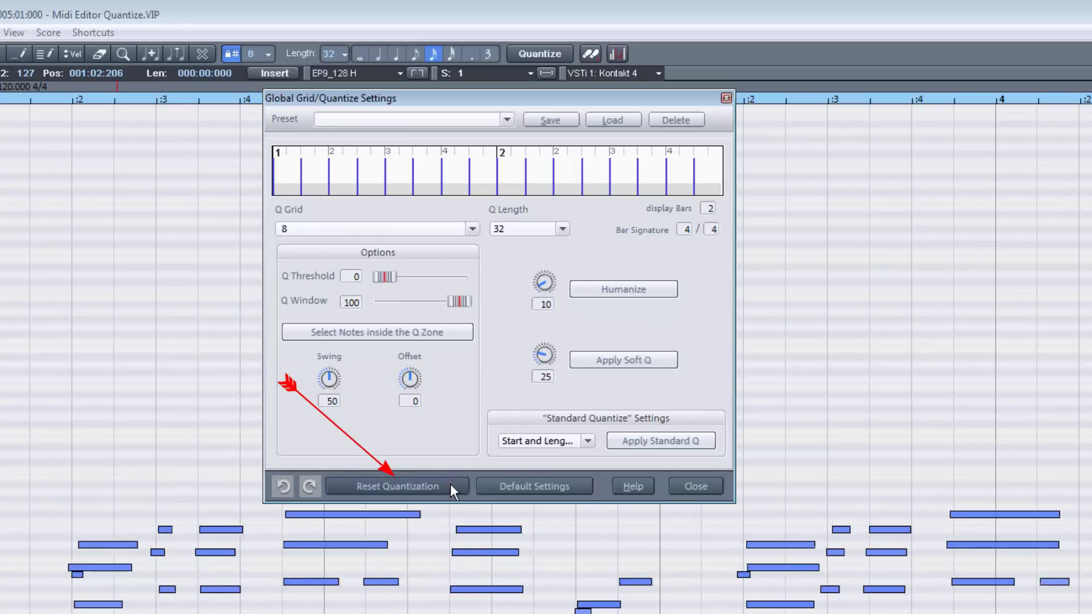
pyautogui.click(637, 442)
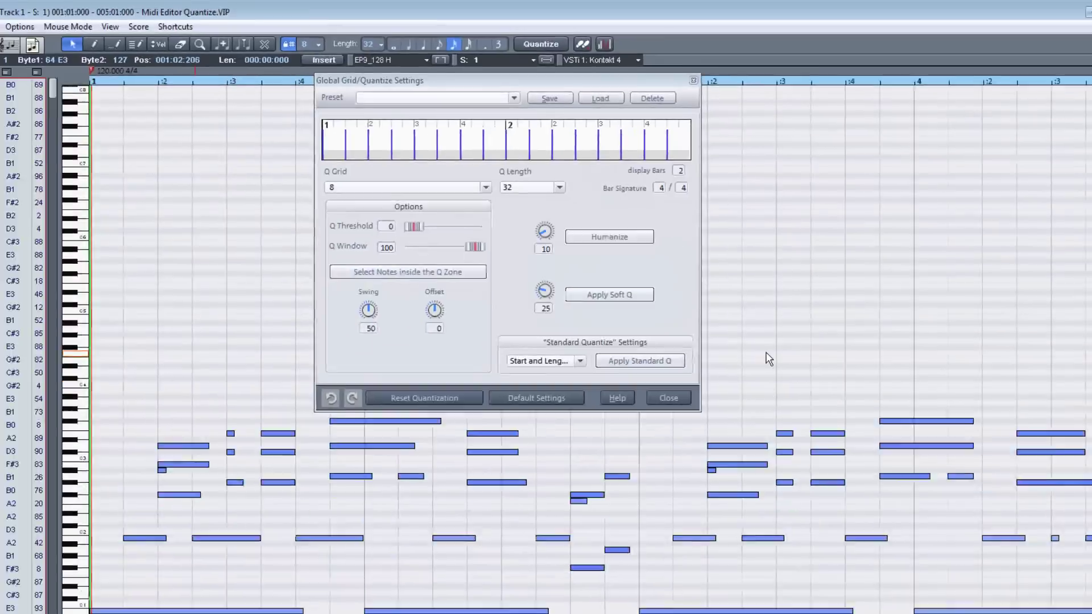
pyautogui.press('space')
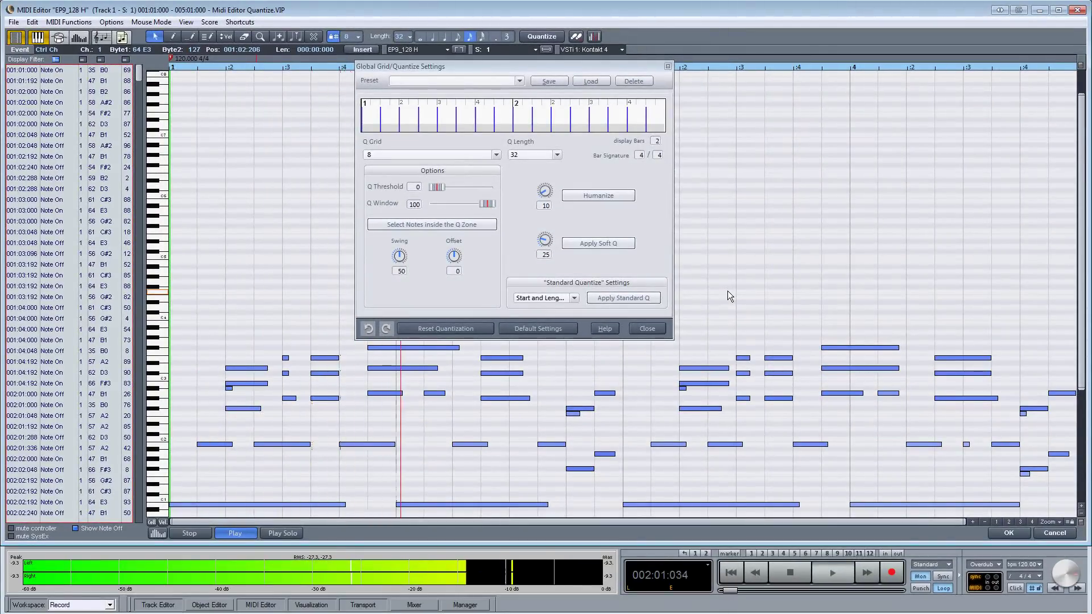